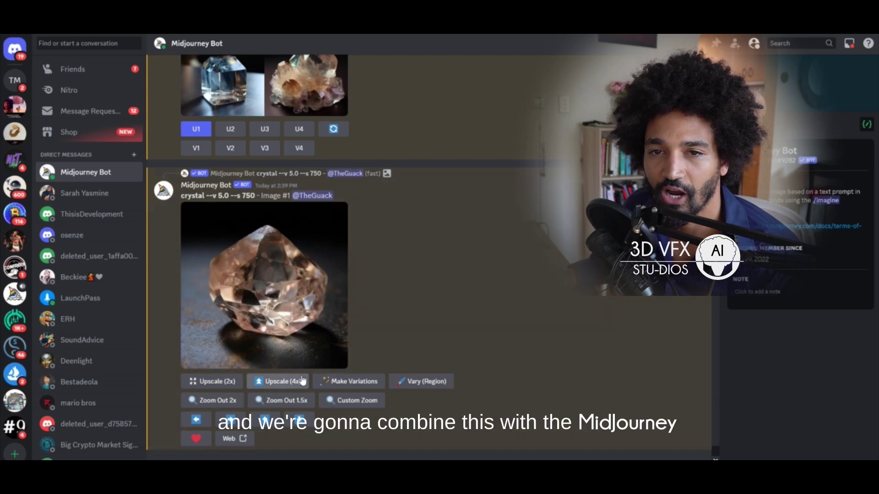
Send the Midjourney bot the imagine prompt 'crystal --v 5.0 --s 750' and watch the images generate.
{"action": "scroll", "coordinate": [306, 364], "scroll_direction": "up", "scroll_amount": 2}
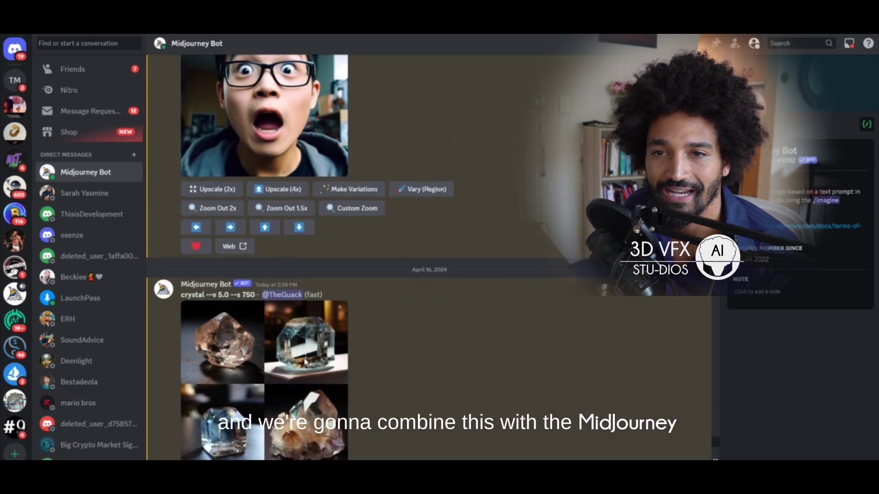
{"action": "scroll", "coordinate": [305, 361], "scroll_direction": "down", "scroll_amount": 7}
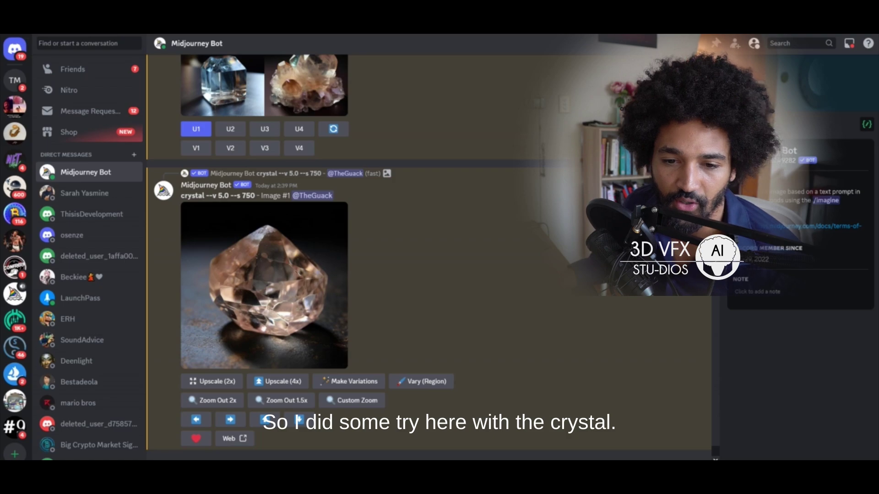
{"action": "type", "text": "/"}
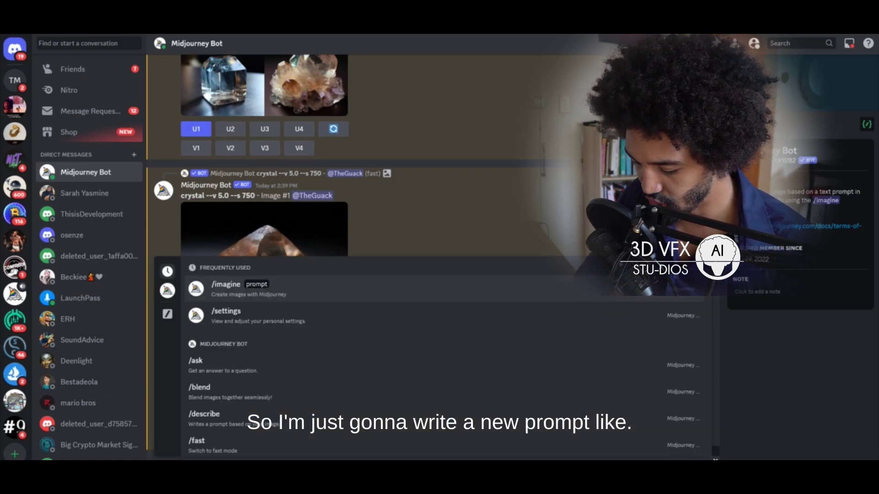
{"action": "type", "text": "imagi"}
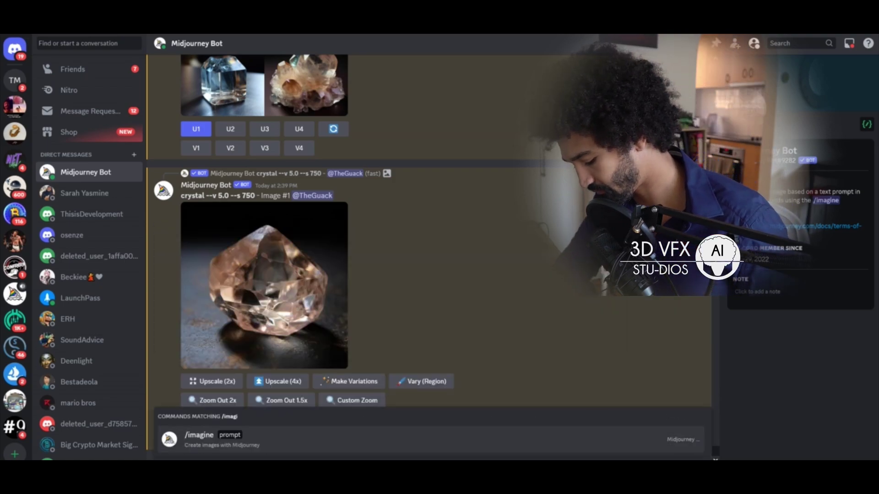
{"action": "left_click", "coordinate": [230, 437]}
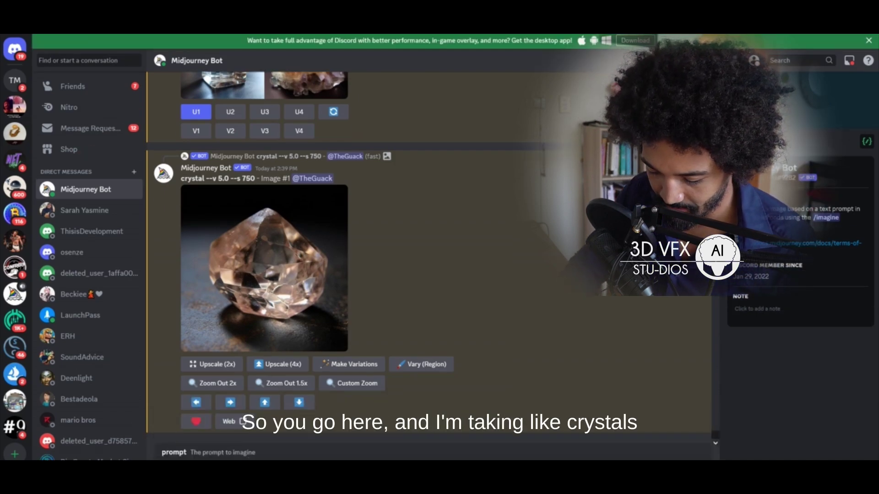
{"action": "key", "text": "Return"}
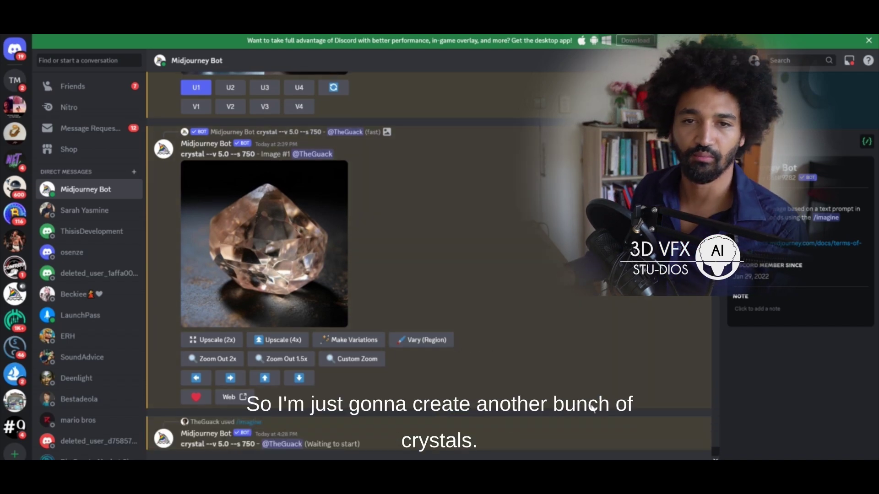
{"action": "scroll", "coordinate": [402, 187], "scroll_direction": "up", "scroll_amount": 4}
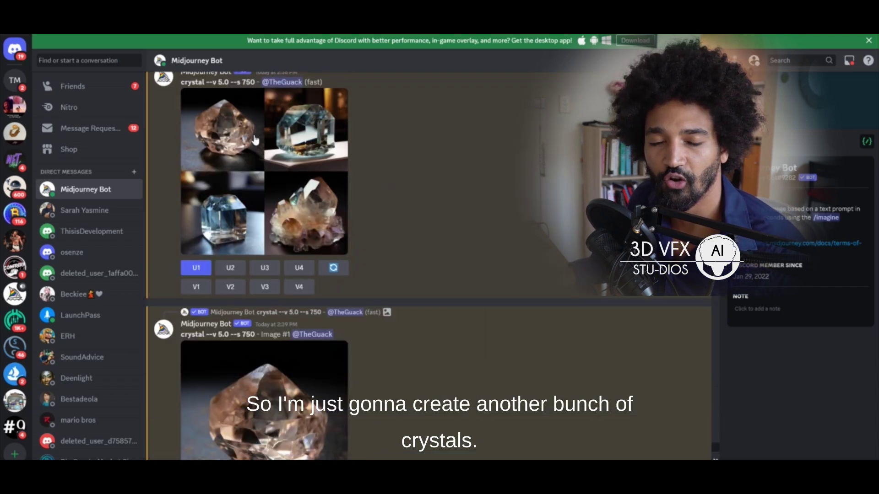
{"action": "scroll", "coordinate": [352, 323], "scroll_direction": "down", "scroll_amount": 4}
{"action": "scroll", "coordinate": [350, 186], "scroll_direction": "up", "scroll_amount": 7}
{"action": "scroll", "coordinate": [350, 185], "scroll_direction": "down", "scroll_amount": 7}
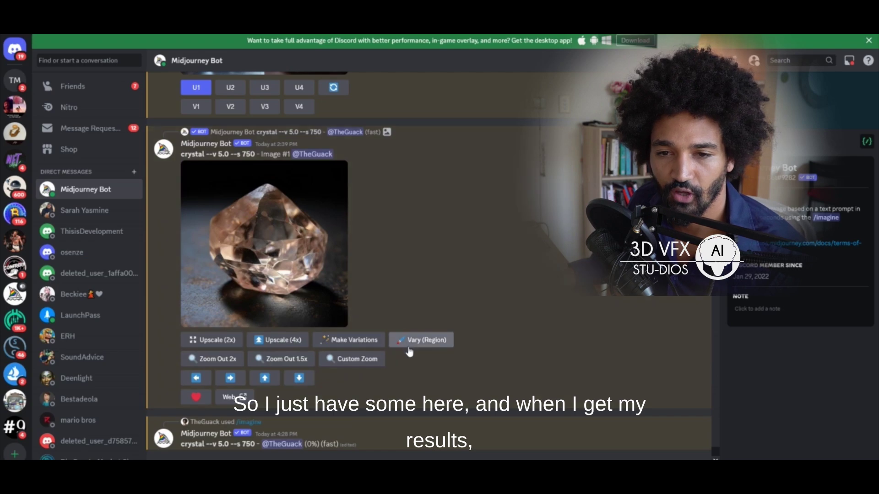
{"action": "scroll", "coordinate": [302, 190], "scroll_direction": "up", "scroll_amount": 6}
{"action": "scroll", "coordinate": [385, 297], "scroll_direction": "down", "scroll_amount": 6}
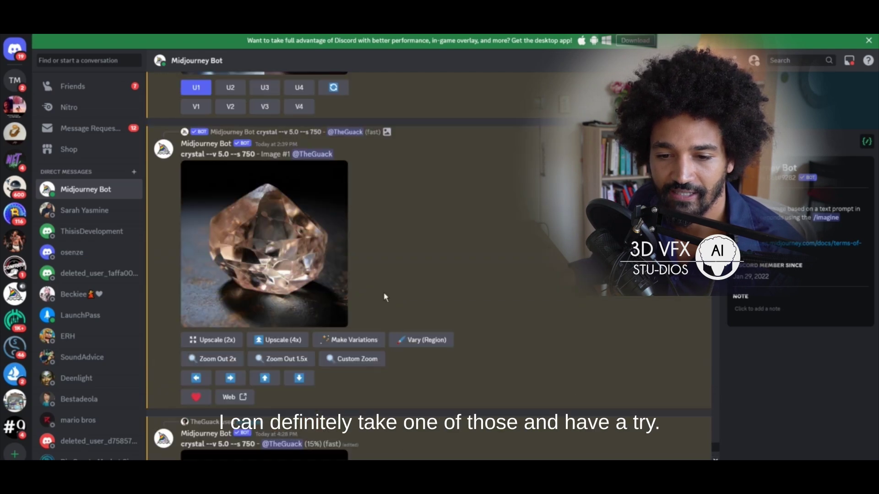
{"action": "scroll", "coordinate": [209, 158], "scroll_direction": "up", "scroll_amount": 4}
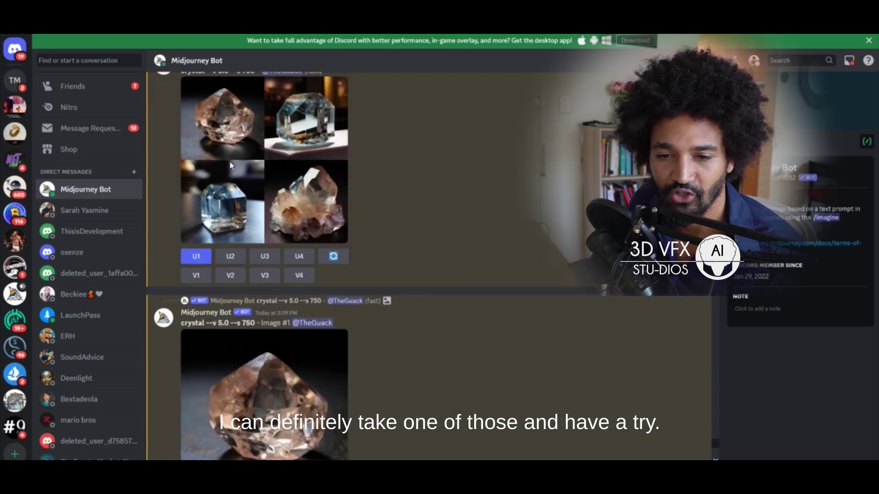
Upscale the third and second crystal images with U3 and U2.
{"action": "scroll", "coordinate": [316, 328], "scroll_direction": "down", "scroll_amount": 8}
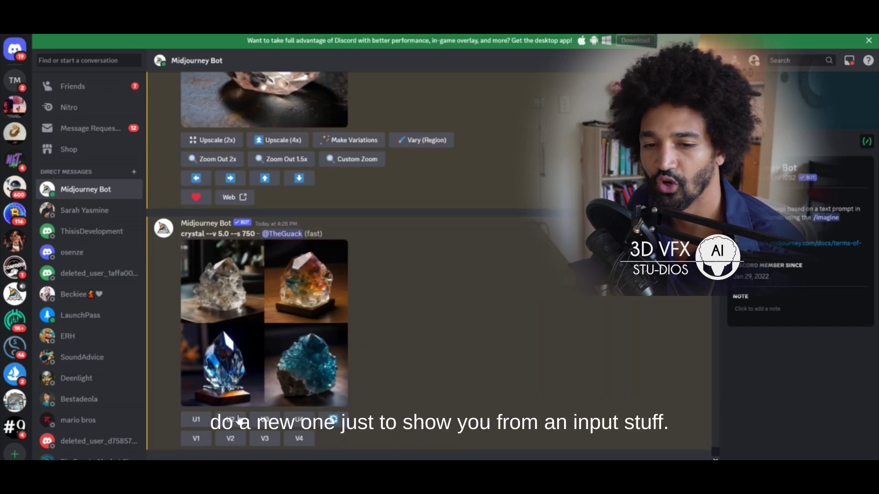
{"action": "left_click", "coordinate": [264, 428]}
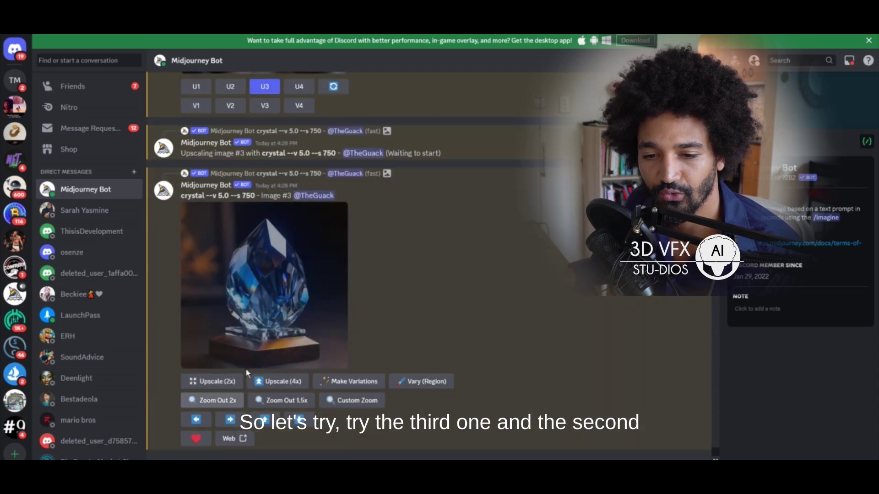
{"action": "scroll", "coordinate": [247, 373], "scroll_direction": "up", "scroll_amount": 2}
{"action": "left_click", "coordinate": [230, 207]}
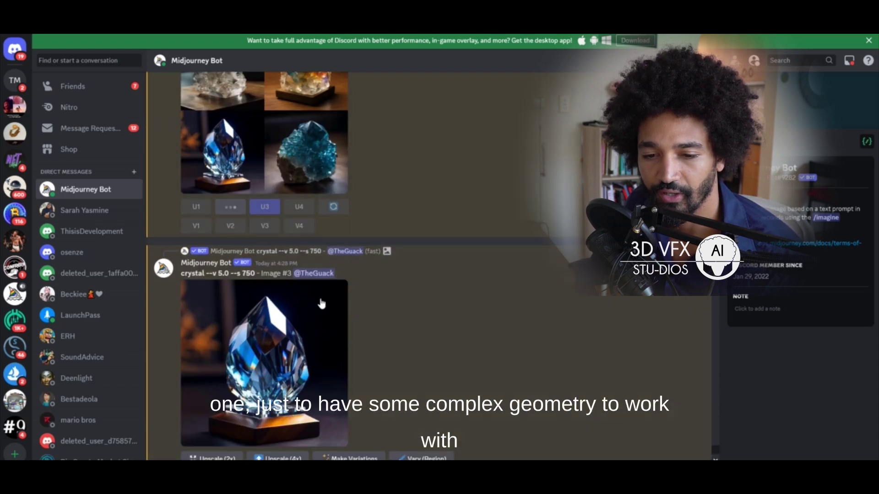
{"action": "scroll", "coordinate": [316, 288], "scroll_direction": "down", "scroll_amount": 5}
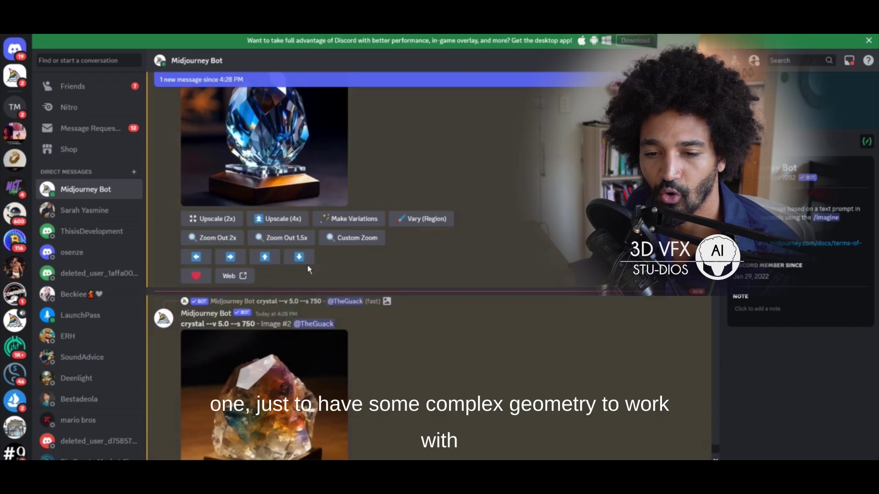
{"action": "scroll", "coordinate": [307, 275], "scroll_direction": "up", "scroll_amount": 4}
{"action": "scroll", "coordinate": [299, 323], "scroll_direction": "down", "scroll_amount": 1}
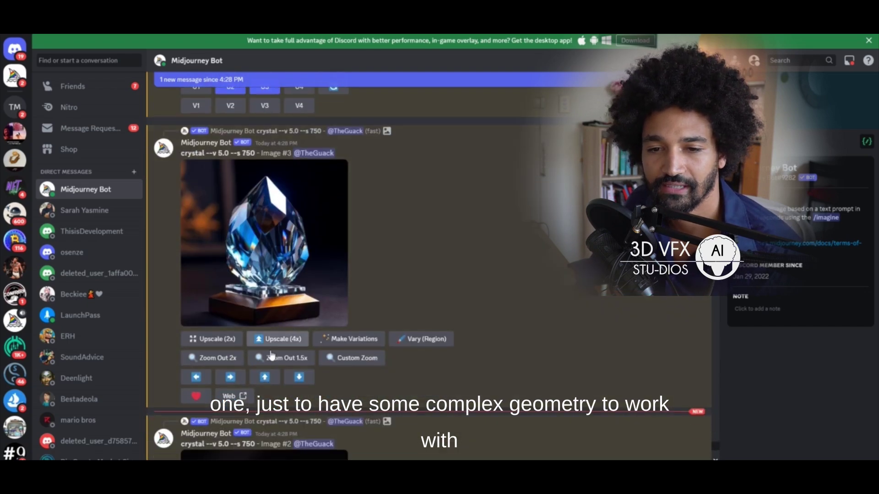
Open the upscaled blue crystal Image #3 full-size and save it to disk.
{"action": "left_click", "coordinate": [278, 260]}
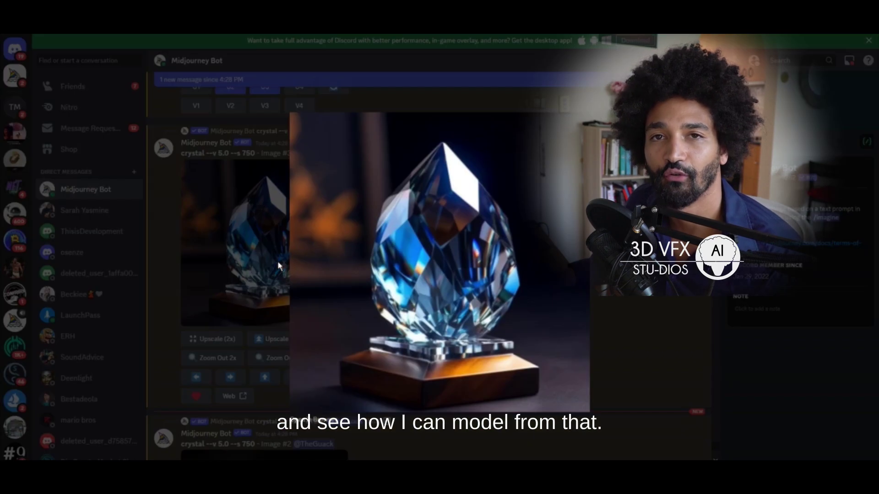
{"action": "left_click", "coordinate": [314, 425]}
{"action": "right_click", "coordinate": [442, 183]}
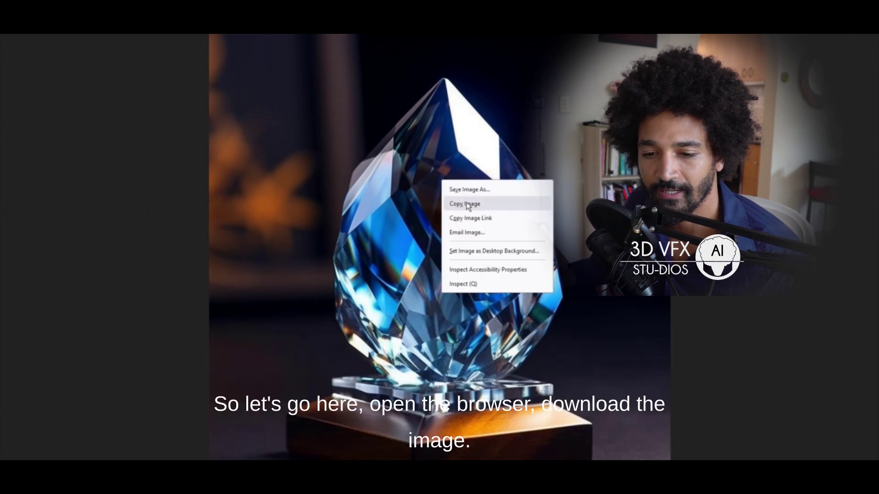
{"action": "left_click", "coordinate": [479, 192]}
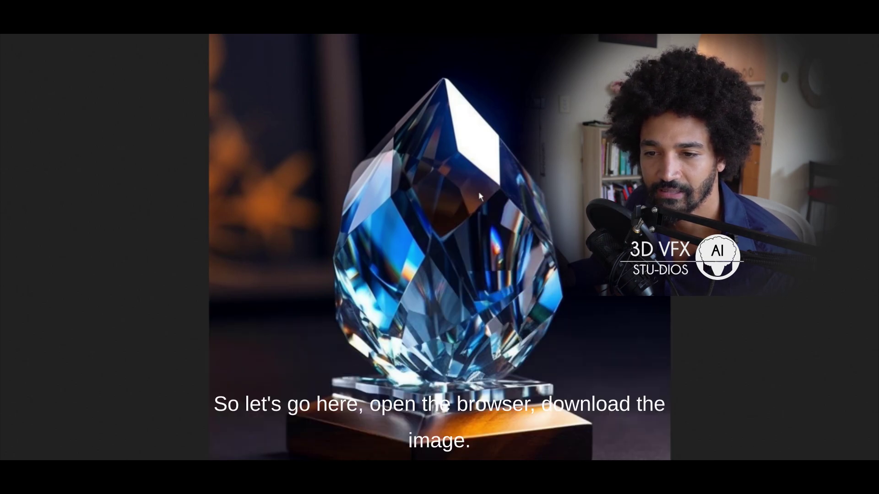
{"action": "key", "text": "Return"}
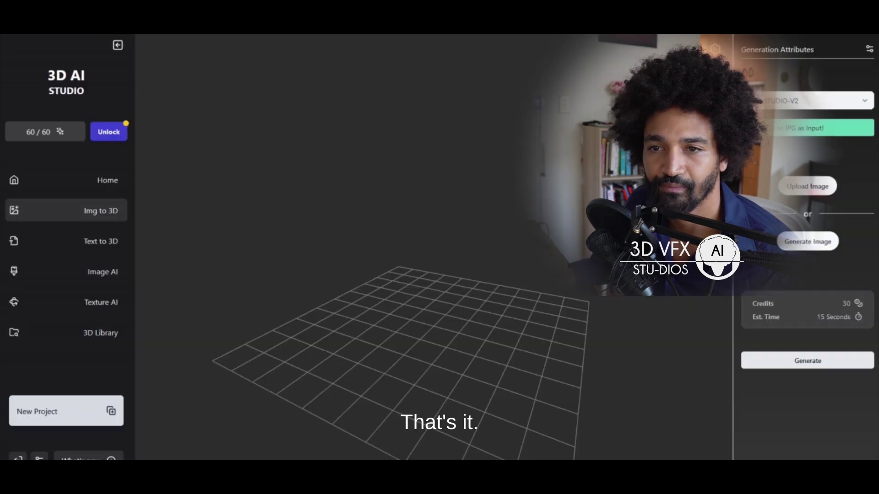
Upload the saved crystal PNG as the input image and generate a 3D model from it.
{"action": "left_click", "coordinate": [408, 163]}
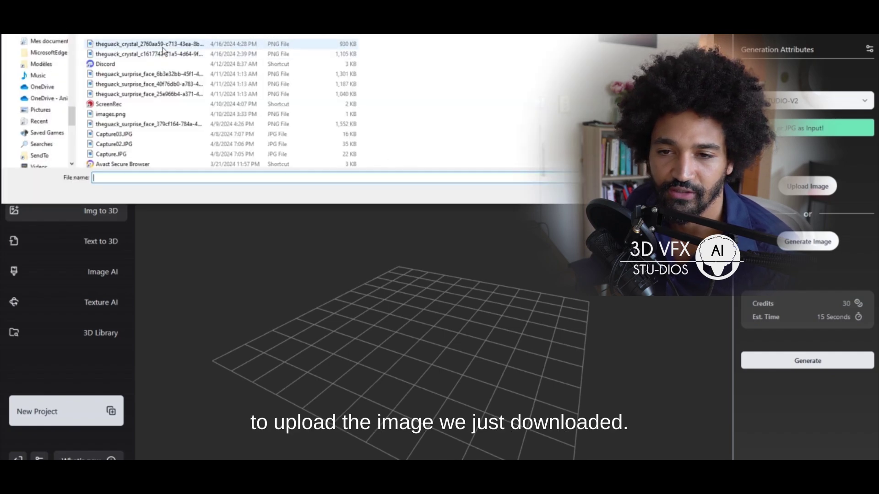
{"action": "double_click", "coordinate": [163, 46]}
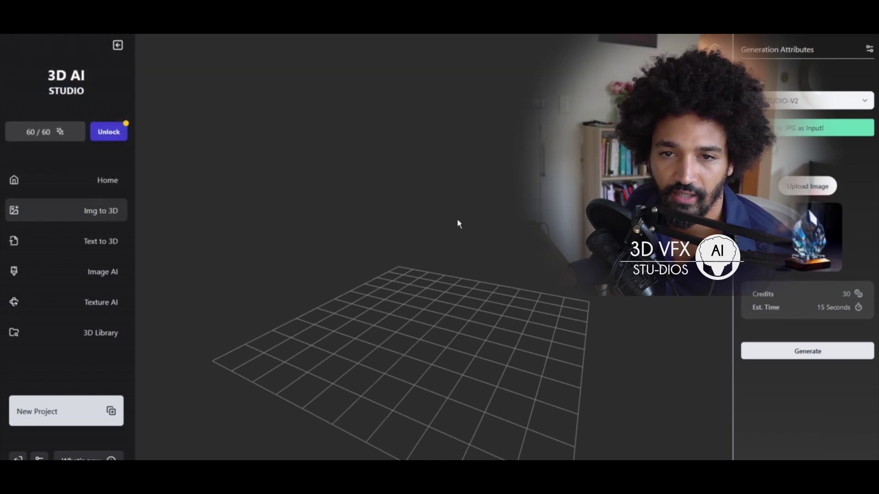
{"action": "left_click", "coordinate": [833, 351]}
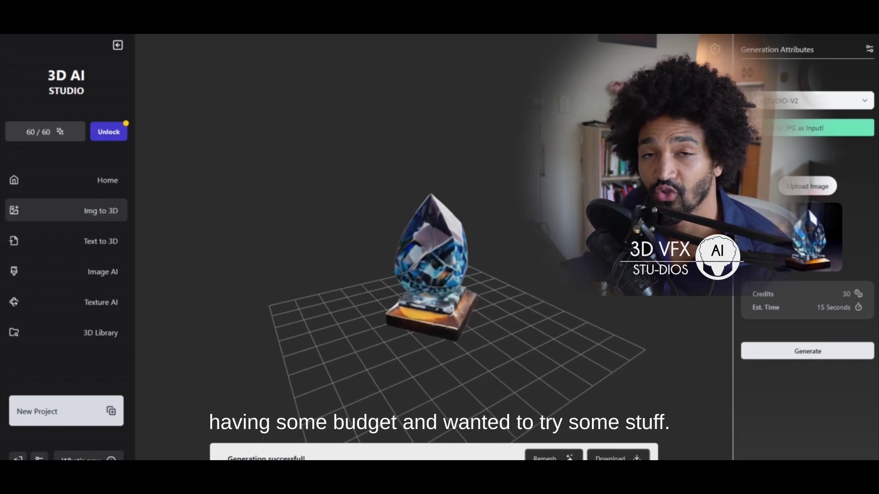
Inspect the crystal model, download it as model(1).glb and show it in File Explorer.
{"action": "scroll", "coordinate": [489, 193], "scroll_direction": "up", "scroll_amount": 2}
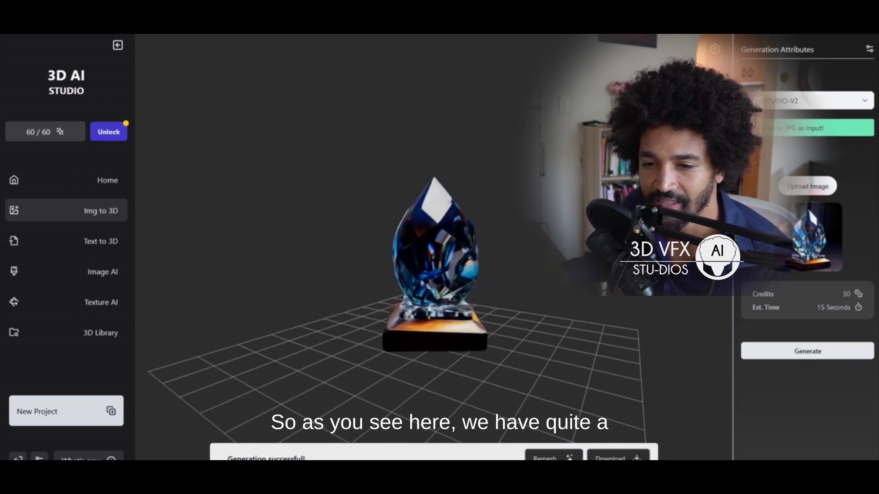
{"action": "left_click_drag", "start_coordinate": [518, 206], "coordinate": [491, 179]}
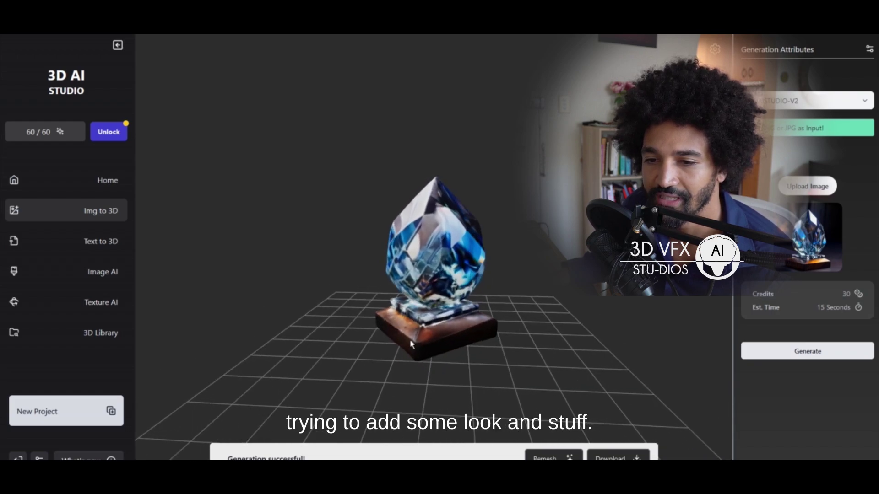
{"action": "left_click_drag", "start_coordinate": [410, 339], "coordinate": [423, 244]}
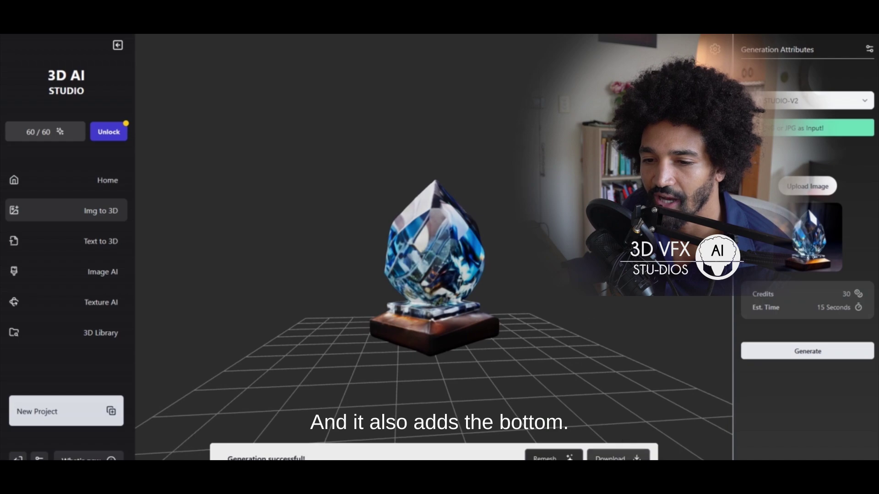
{"action": "left_click", "coordinate": [605, 454]}
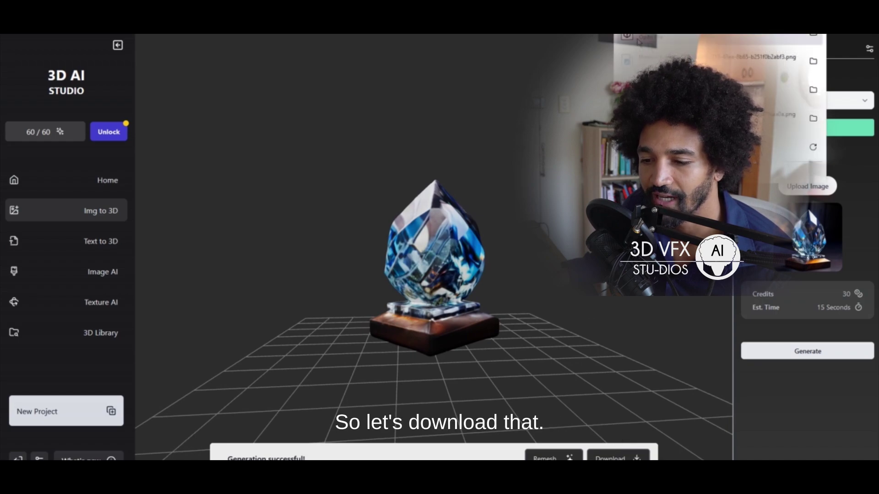
{"action": "left_click", "coordinate": [790, 79]}
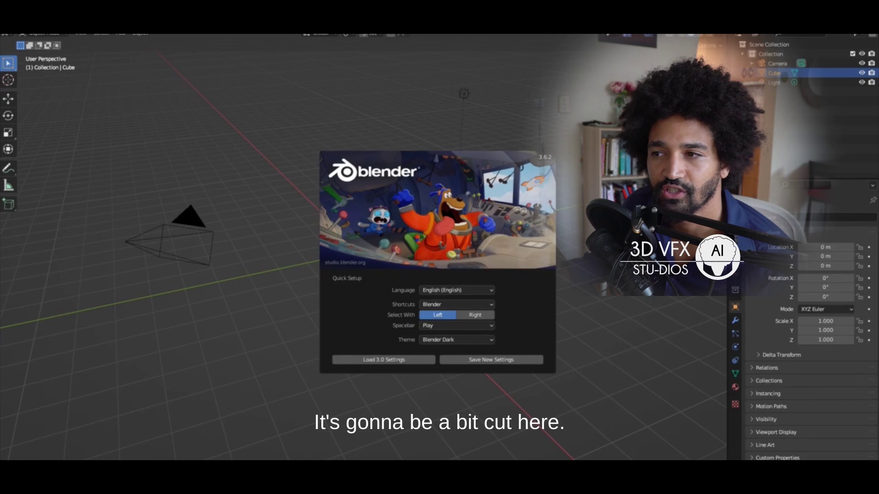
Import model(1).glb from the Downloads folder as a glTF 2.0 file.
{"action": "left_click", "coordinate": [501, 112]}
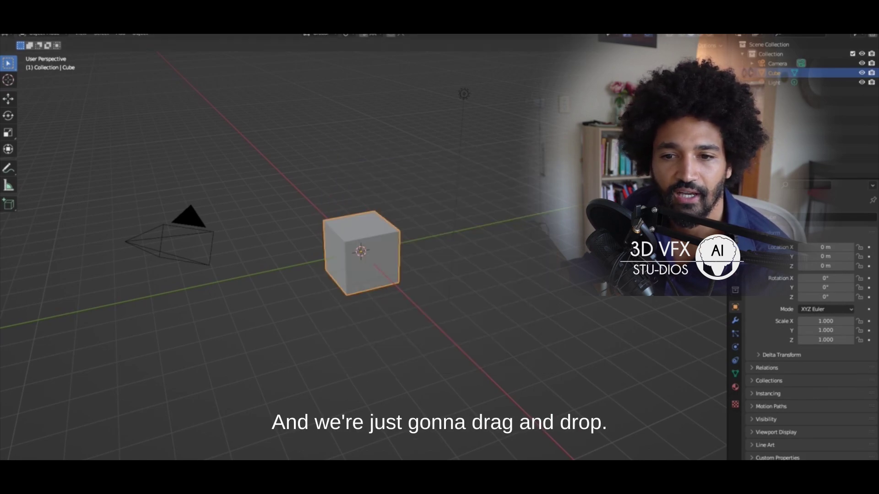
{"action": "left_click", "coordinate": [17, 28]}
{"action": "mouse_move", "coordinate": [38, 151]}
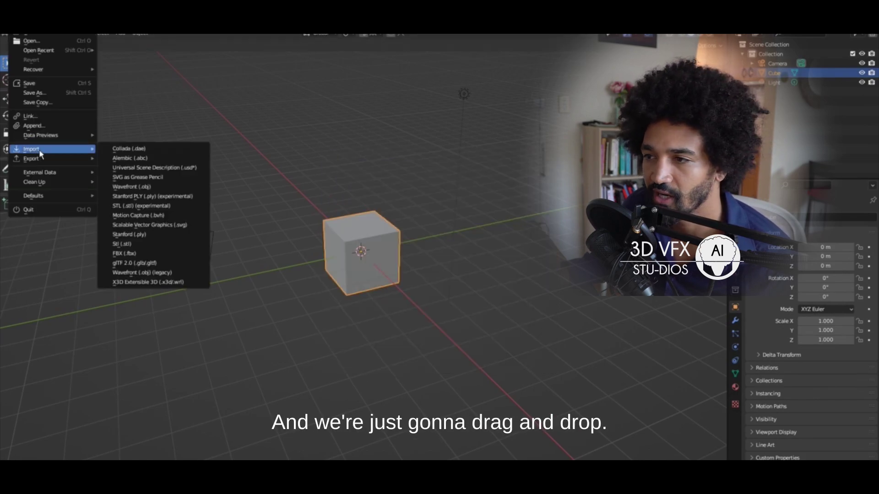
{"action": "left_click", "coordinate": [173, 265]}
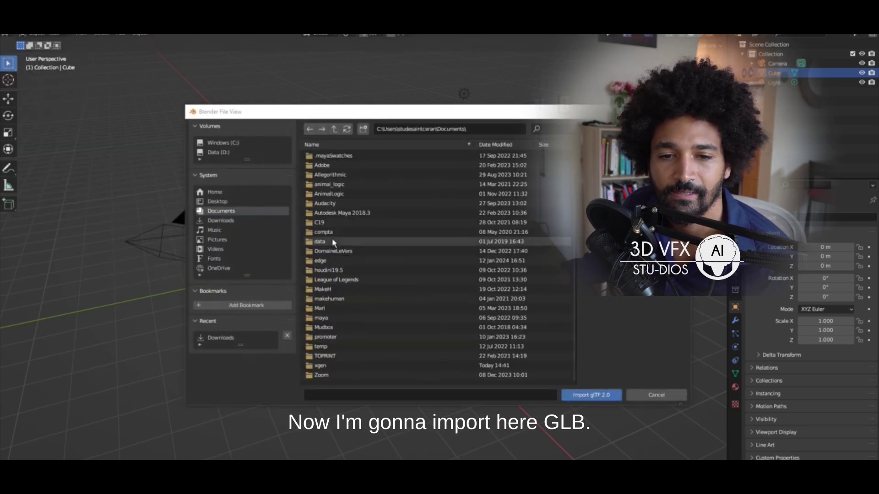
{"action": "left_click", "coordinate": [220, 220]}
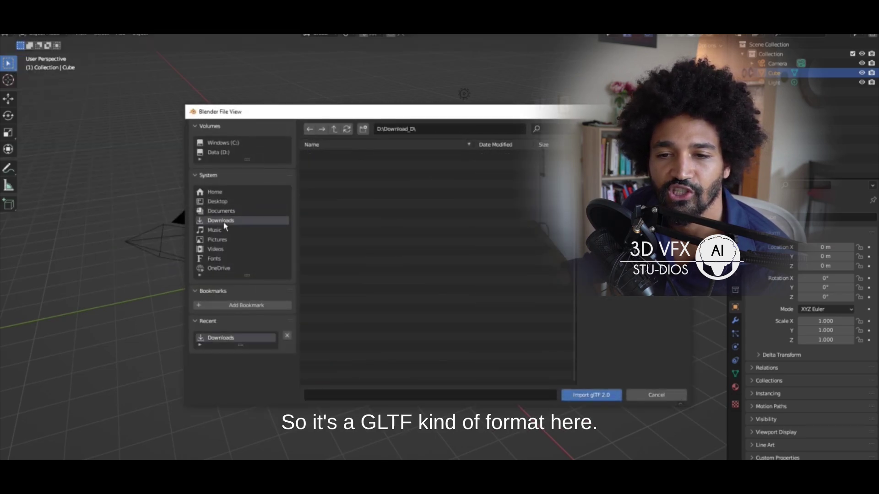
{"action": "double_click", "coordinate": [362, 188]}
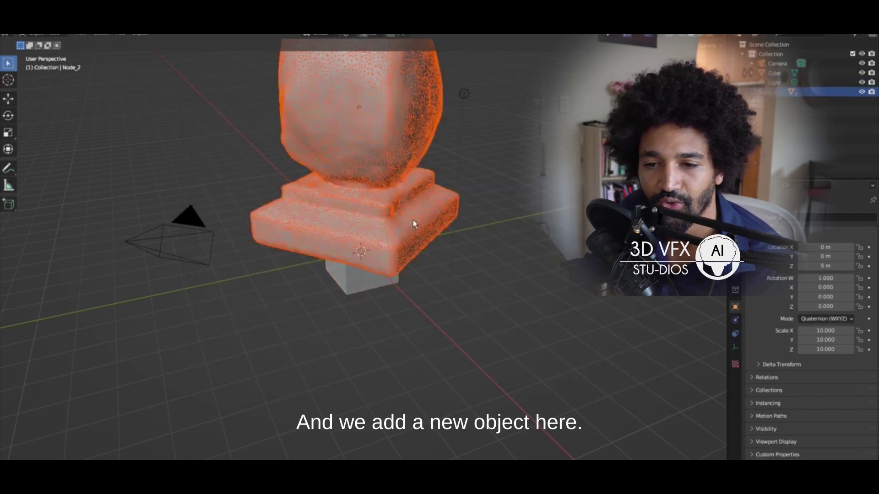
Delete the default cube under the imported crystal and select the geometry_0 object.
{"action": "scroll", "coordinate": [490, 204], "scroll_direction": "down", "scroll_amount": 3}
{"action": "scroll", "coordinate": [491, 206], "scroll_direction": "up", "scroll_amount": 1}
{"action": "left_click", "coordinate": [532, 141]}
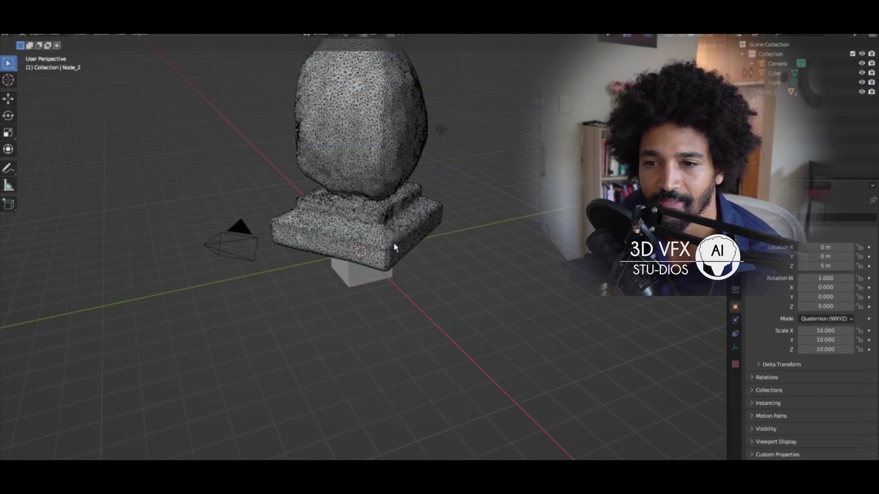
{"action": "left_click", "coordinate": [344, 273]}
{"action": "key", "text": "Delete"}
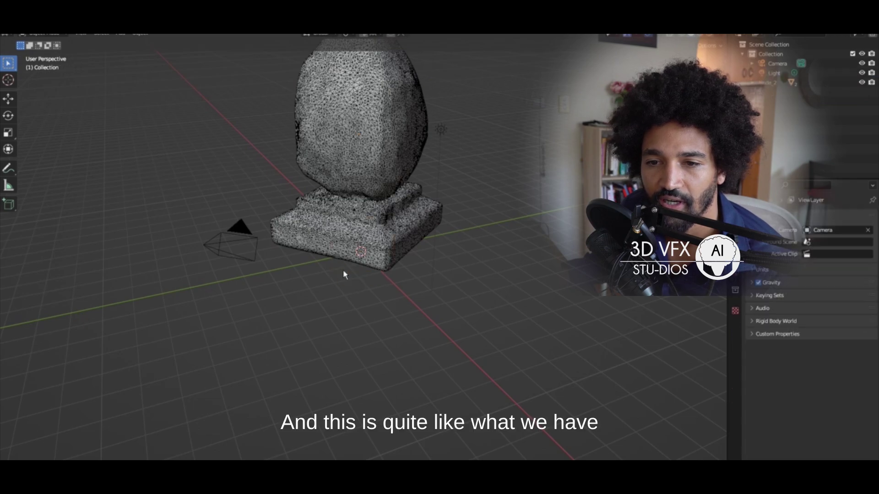
{"action": "middle_click_drag", "start_coordinate": [392, 154], "coordinate": [524, 175]}
{"action": "middle_click_drag", "start_coordinate": [530, 126], "coordinate": [514, 104]}
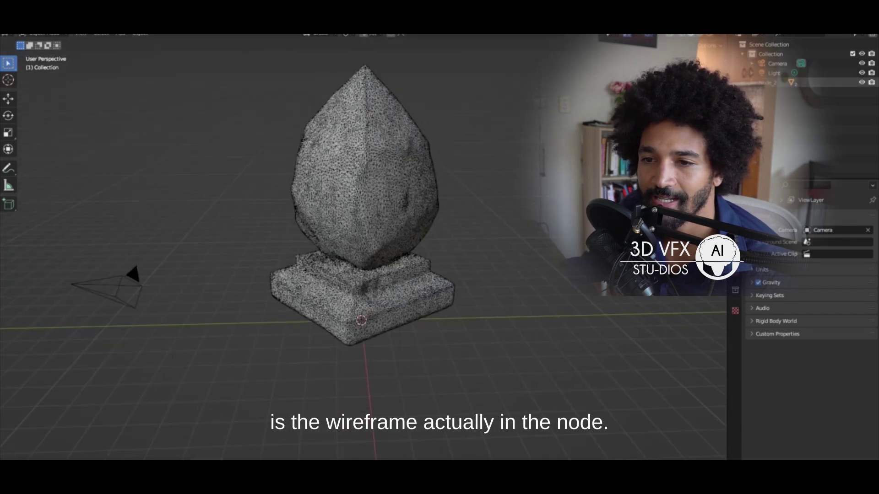
{"action": "left_click", "coordinate": [783, 92]}
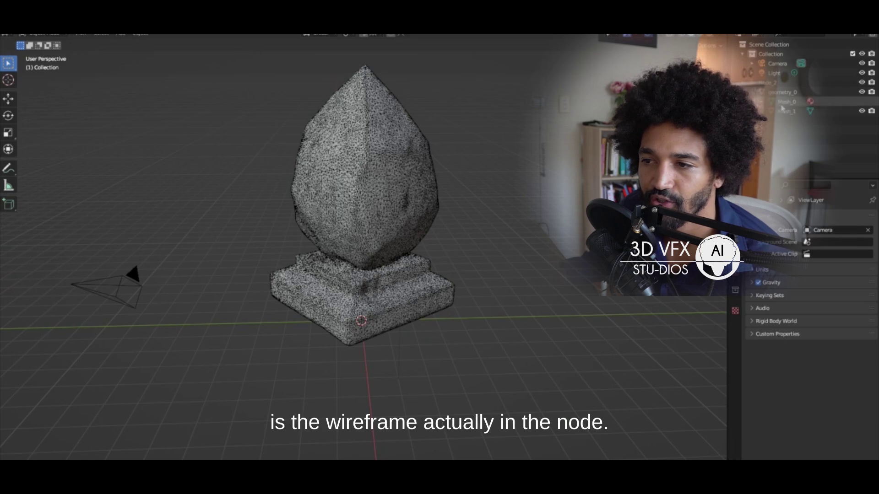
Move the Mesh_1 wireframe copy aside and delete it, keeping the solid grey finial.
{"action": "middle_click_drag", "start_coordinate": [522, 166], "coordinate": [507, 164]}
{"action": "key", "text": "r"}
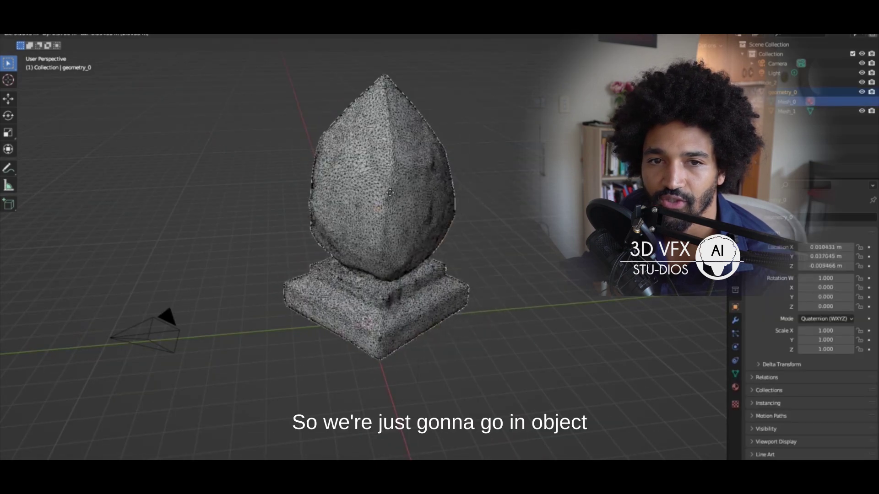
{"action": "key", "text": "Escape"}
{"action": "left_click", "coordinate": [786, 111]}
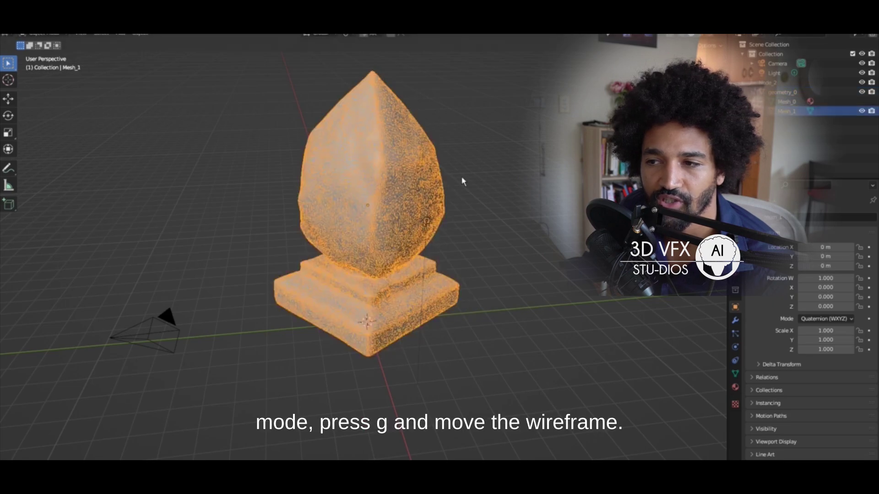
{"action": "key", "text": "g"}
{"action": "key", "text": "Return"}
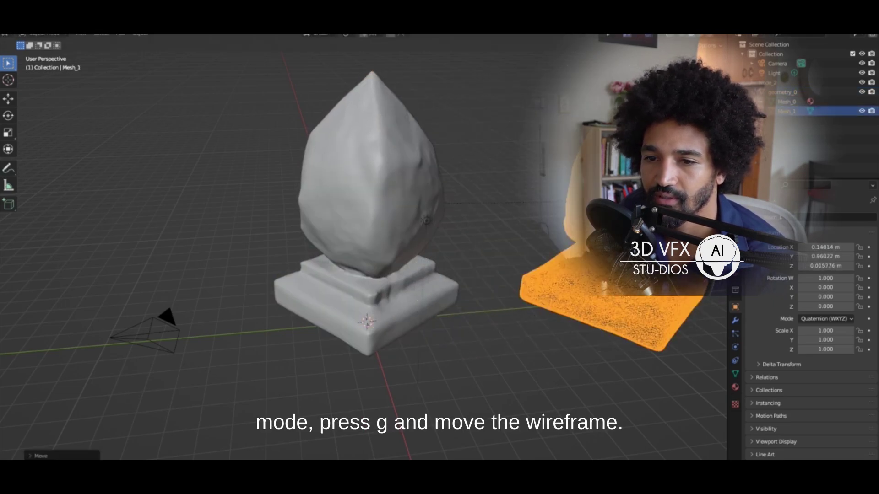
{"action": "left_click", "coordinate": [787, 113]}
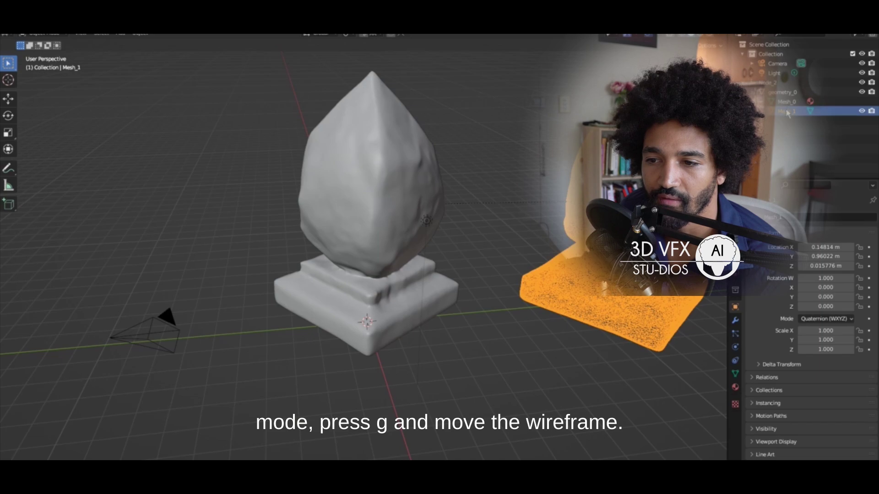
{"action": "key", "text": "Delete"}
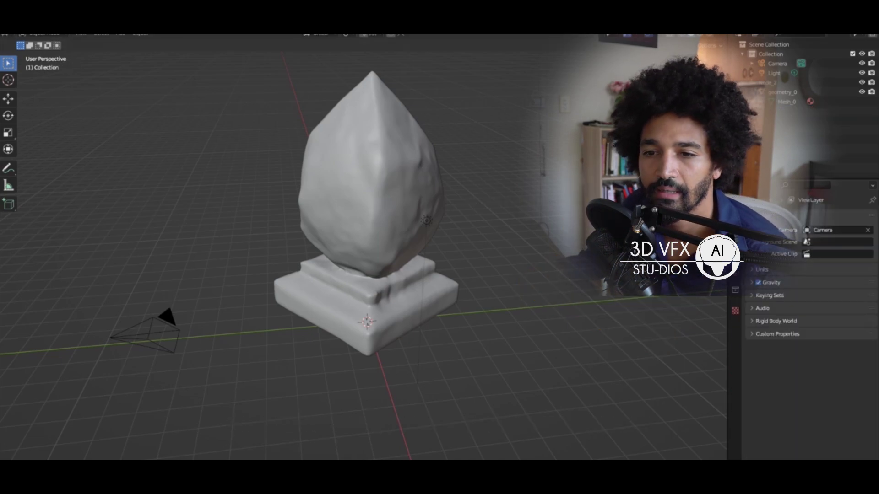
Switch to the Shading workspace and select the crystal to view its textured Material_0 nodes.
{"action": "left_click", "coordinate": [348, 34]}
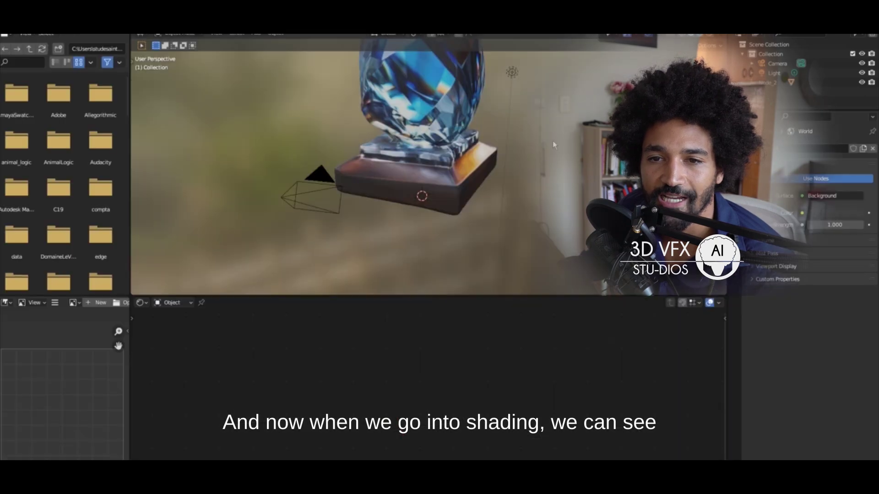
{"action": "mouse_move", "coordinate": [554, 145]}
{"action": "middle_mouse_down"}
{"action": "mouse_move", "coordinate": [545, 163]}
{"action": "mouse_move", "coordinate": [551, 124]}
{"action": "mouse_move", "coordinate": [520, 207]}
{"action": "mouse_move", "coordinate": [537, 186]}
{"action": "mouse_move", "coordinate": [520, 188]}
{"action": "mouse_move", "coordinate": [512, 169]}
{"action": "middle_mouse_up"}
{"action": "left_click", "coordinate": [411, 155]}
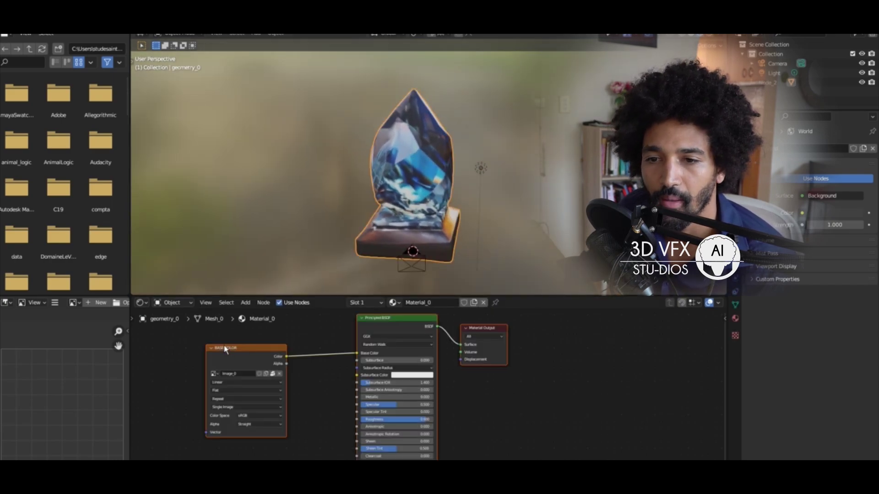
{"action": "middle_click_drag", "start_coordinate": [495, 205], "coordinate": [534, 197]}
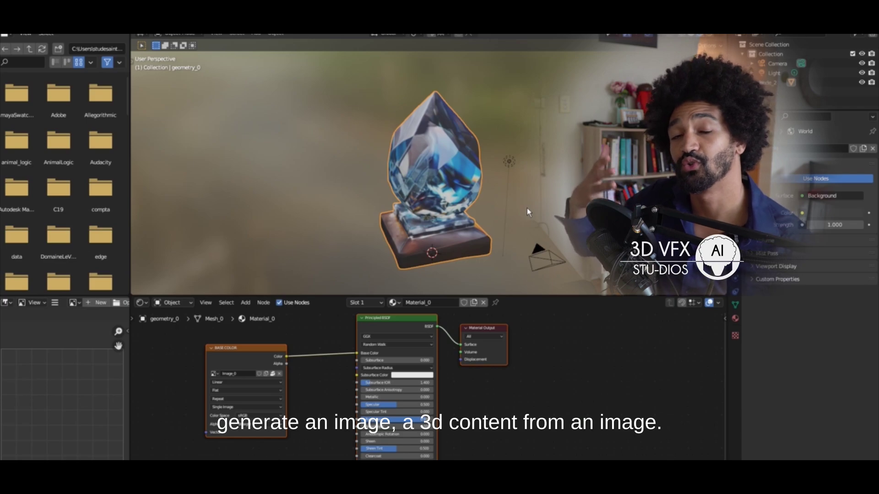
{"action": "middle_click_drag", "start_coordinate": [515, 213], "coordinate": [482, 212]}
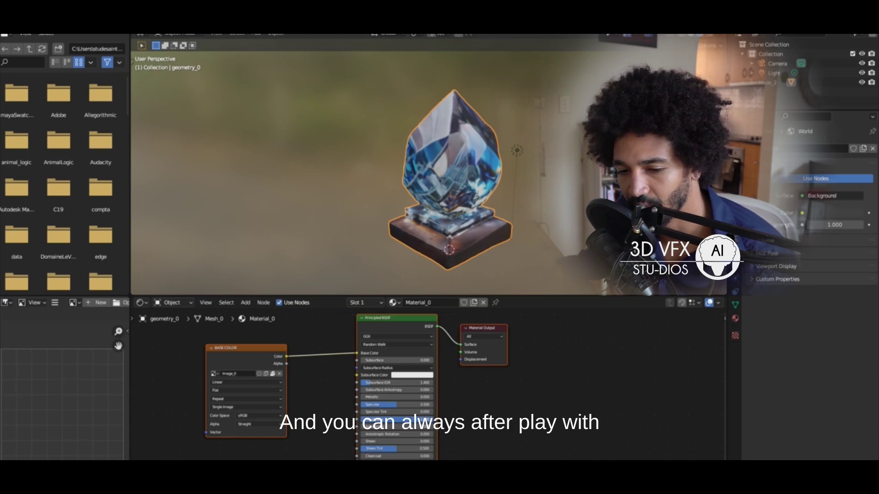
{"action": "scroll", "coordinate": [484, 261], "scroll_direction": "up", "scroll_amount": 2}
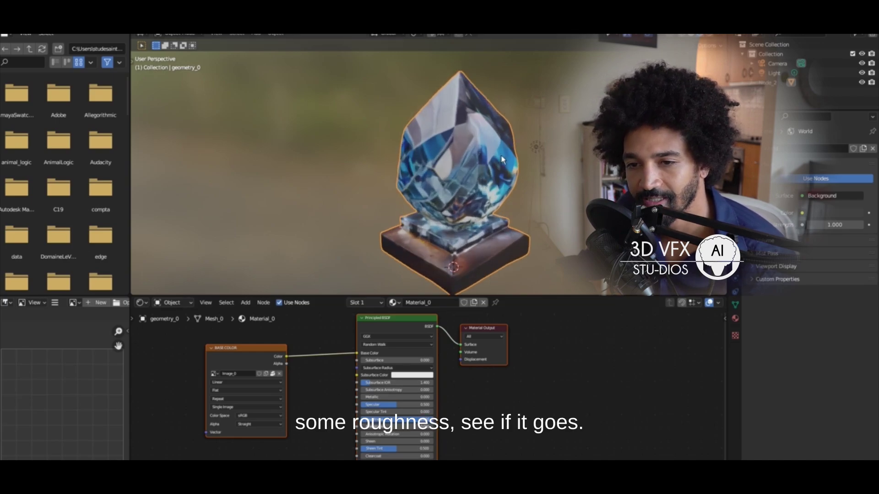
{"action": "scroll", "coordinate": [500, 158], "scroll_direction": "down", "scroll_amount": 1}
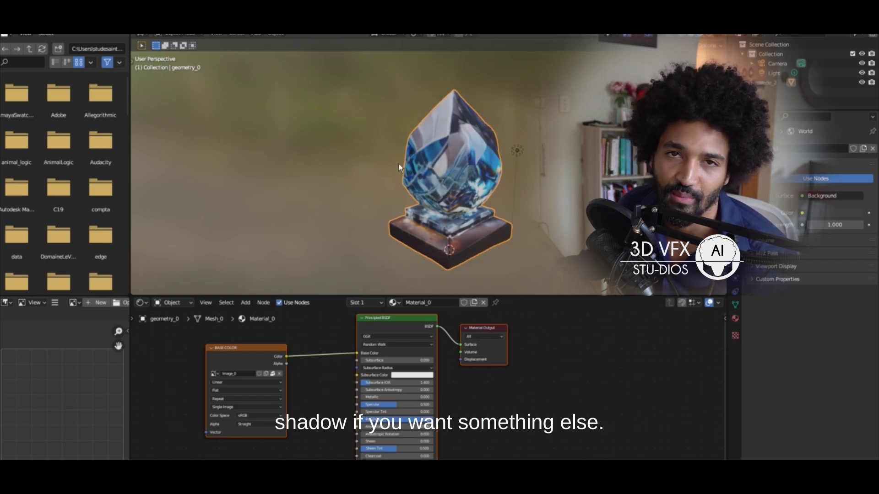
{"action": "scroll", "coordinate": [401, 161], "scroll_direction": "down", "scroll_amount": 1}
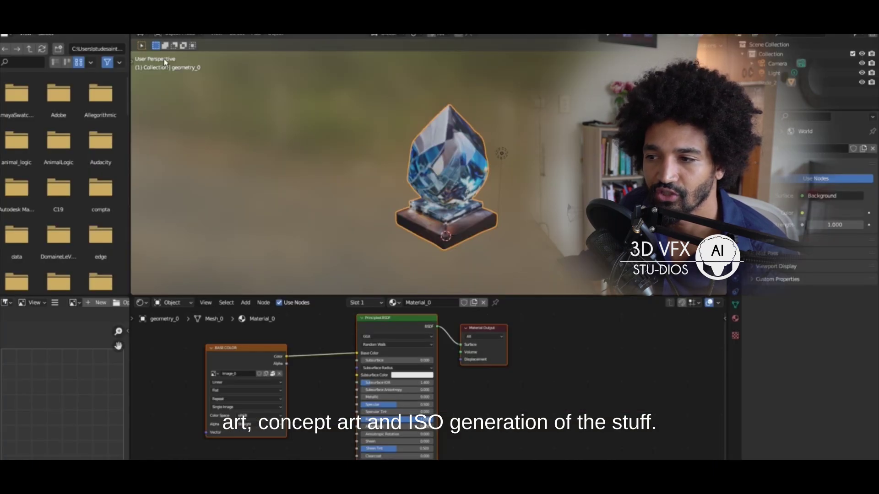
Export the crystal in FBX format as Crystal.fbx into the Download_D folder.
{"action": "left_click", "coordinate": [14, 33]}
{"action": "mouse_move", "coordinate": [50, 159]}
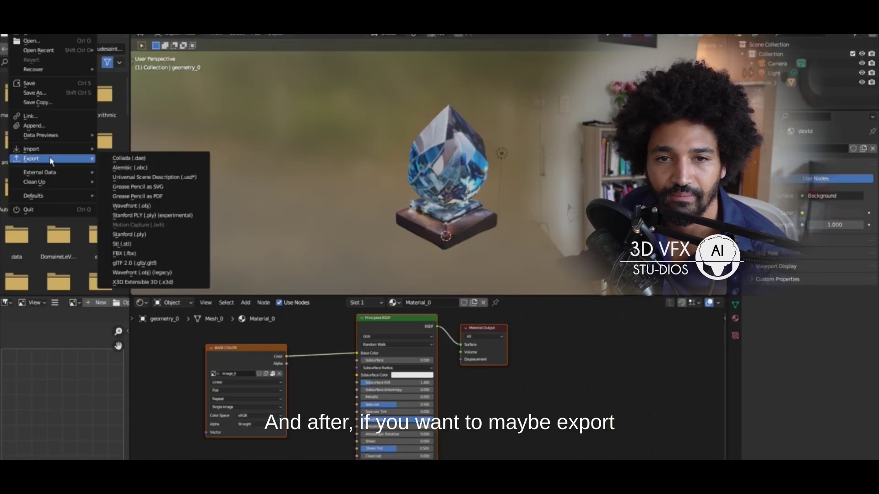
{"action": "left_click", "coordinate": [133, 167]}
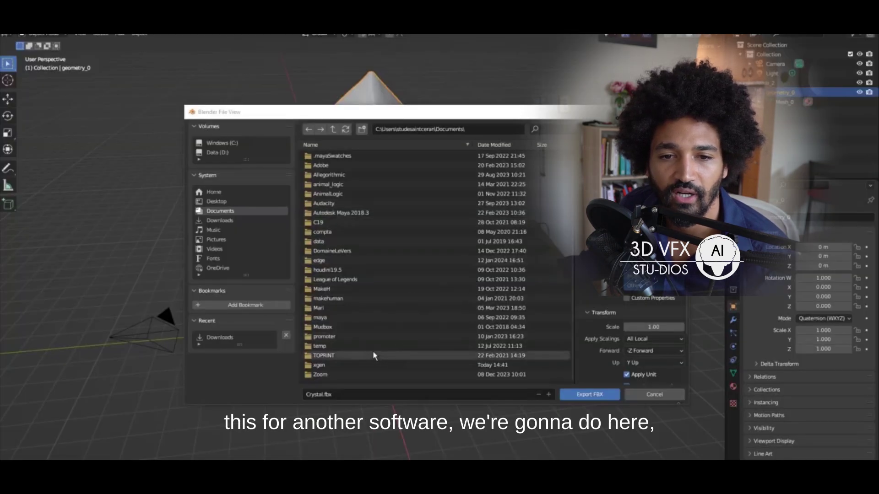
{"action": "left_click", "coordinate": [215, 221]}
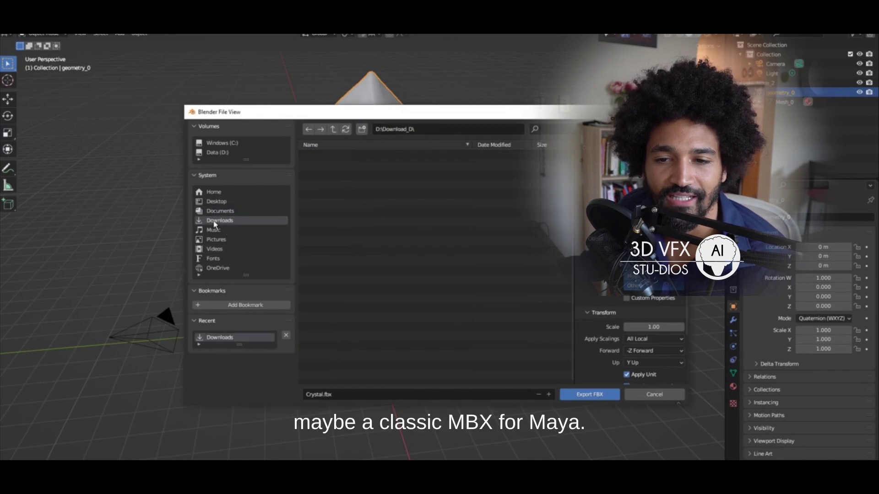
{"action": "left_click", "coordinate": [578, 396]}
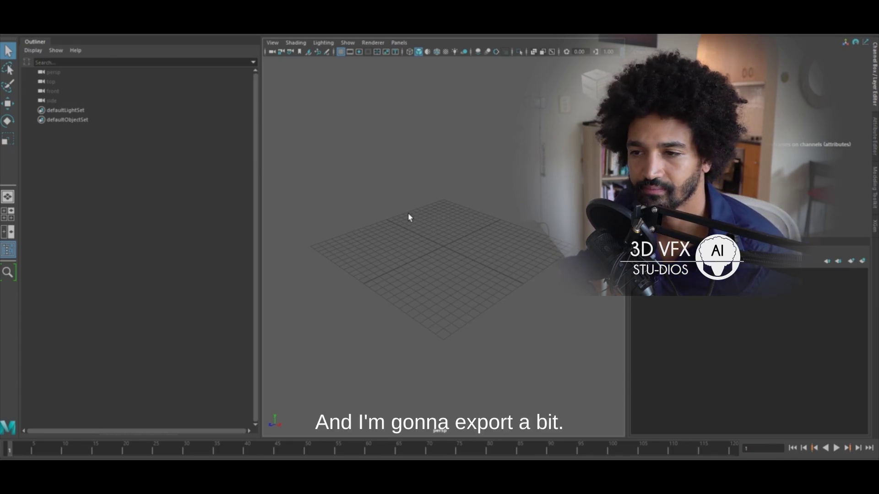
Drag Crystal.fbx from the Download_D folder into the Maya viewport and frame it.
{"action": "scroll", "coordinate": [364, 158], "scroll_direction": "down", "scroll_amount": 5}
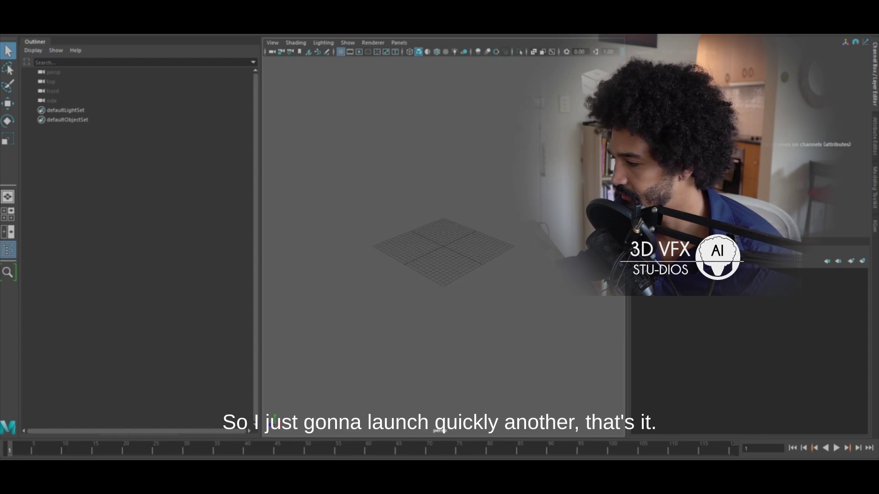
{"action": "key", "text": "alt+Tab"}
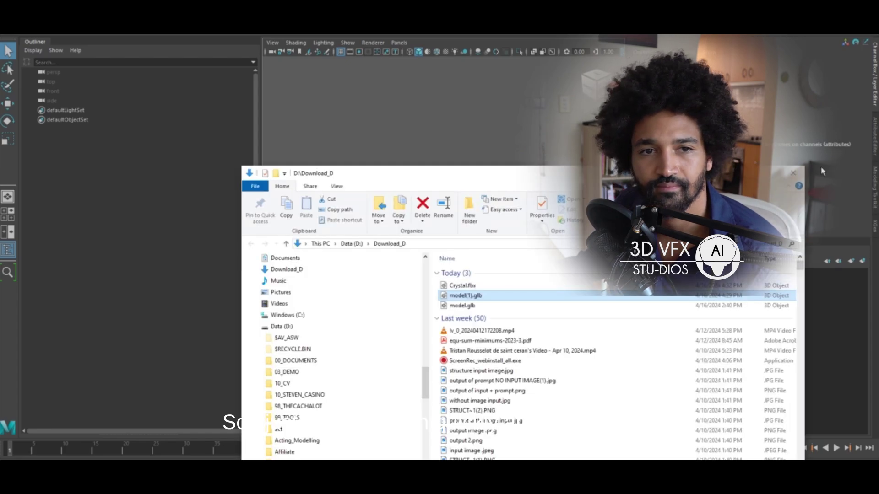
{"action": "key", "text": "alt+Tab"}
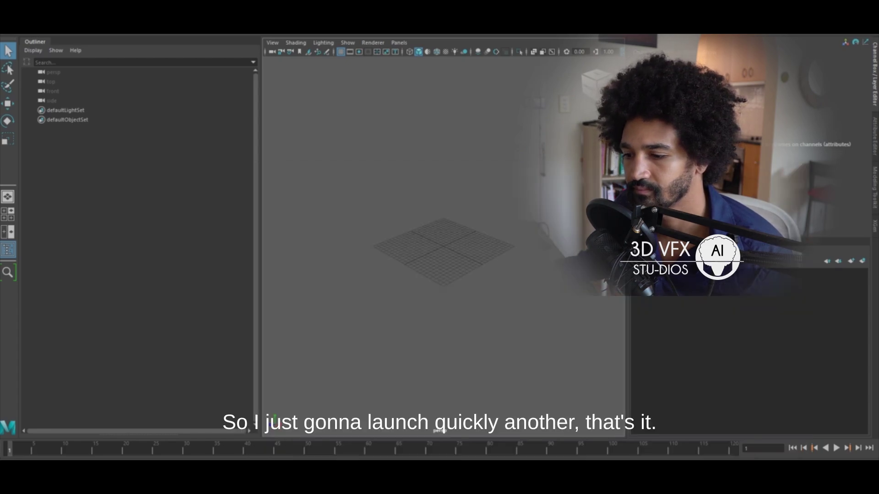
{"action": "key", "text": "alt+Tab"}
{"action": "left_click_drag", "start_coordinate": [462, 285], "coordinate": [449, 133]}
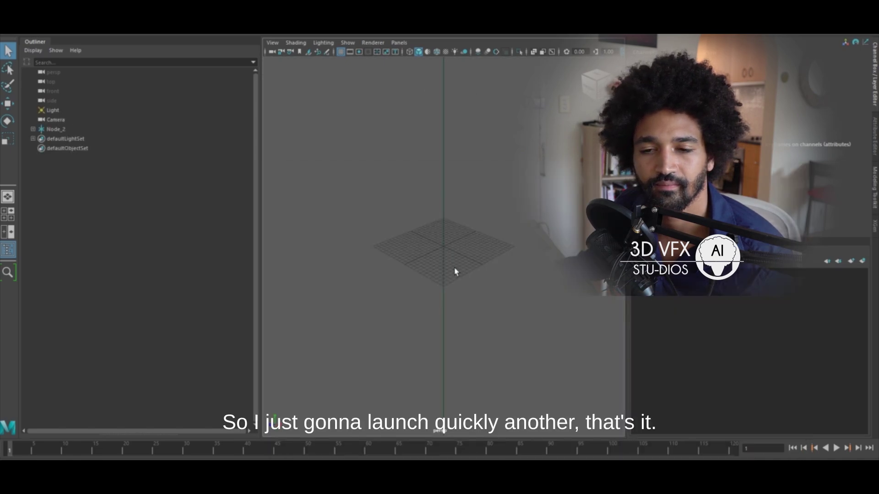
{"action": "left_click", "coordinate": [447, 247]}
{"action": "key", "text": "f"}
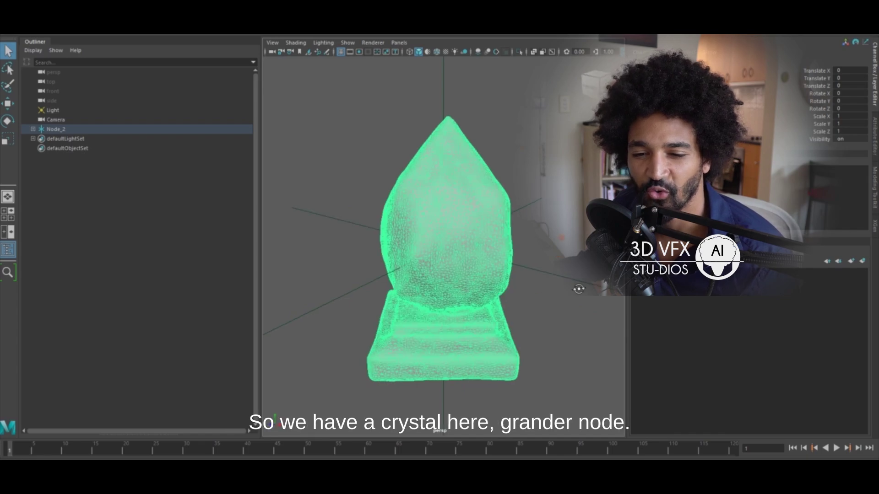
Open the attributes and Modelling Toolkit panels and orbit around the Node_2 crystal.
{"action": "left_click", "coordinate": [563, 288]}
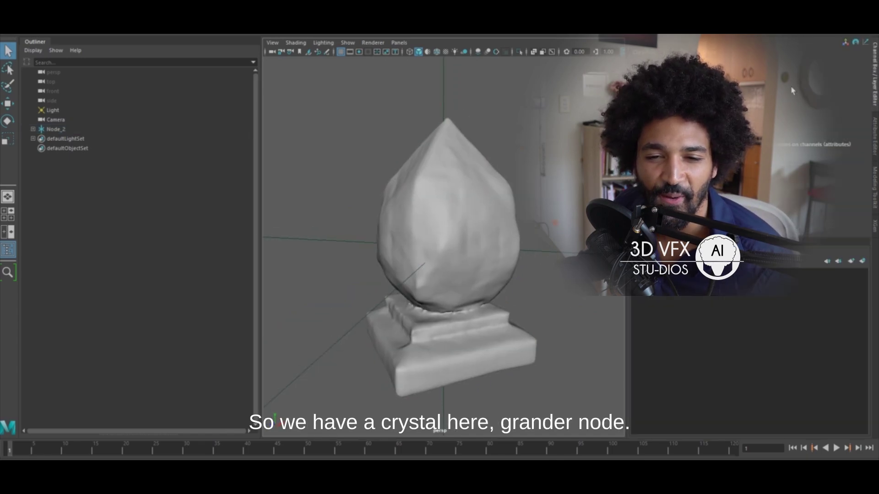
{"action": "left_click", "coordinate": [874, 135]}
{"action": "left_click", "coordinate": [874, 189]}
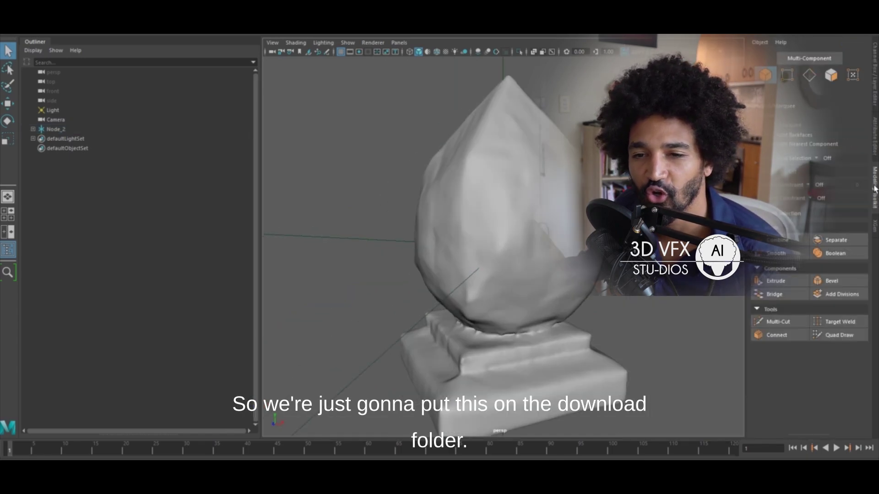
{"action": "left_click", "coordinate": [529, 184]}
{"action": "scroll", "coordinate": [528, 183], "scroll_direction": "down", "scroll_amount": 3}
{"action": "left_click_drag", "start_coordinate": [529, 184], "coordinate": [499, 217], "text": "alt"}
{"action": "left_click", "coordinate": [496, 213]}
{"action": "mouse_move", "coordinate": [438, 194]}
{"action": "left_mouse_down", "text": "alt"}
{"action": "mouse_move", "coordinate": [471, 157]}
{"action": "mouse_move", "coordinate": [450, 153]}
{"action": "mouse_move", "coordinate": [472, 169]}
{"action": "mouse_move", "coordinate": [420, 191]}
{"action": "mouse_move", "coordinate": [354, 188]}
{"action": "mouse_move", "coordinate": [359, 247]}
{"action": "mouse_move", "coordinate": [451, 196]}
{"action": "left_mouse_up", "text": "alt"}
{"action": "left_click", "coordinate": [446, 177]}
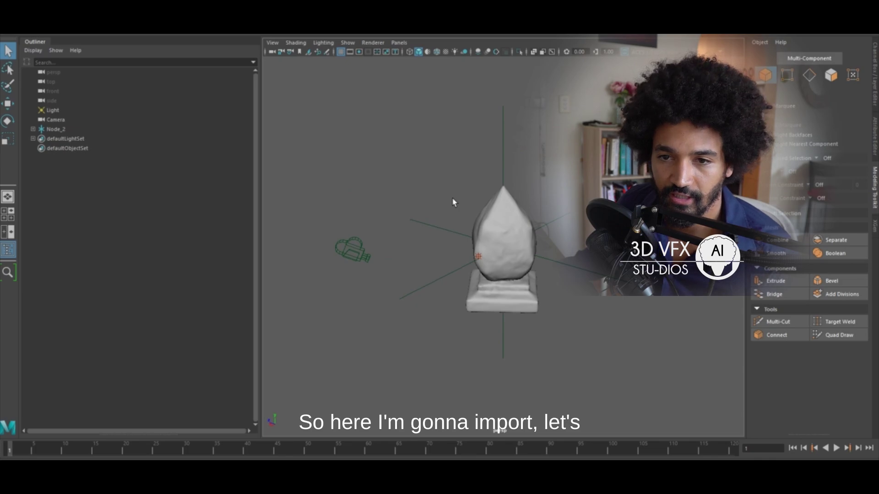